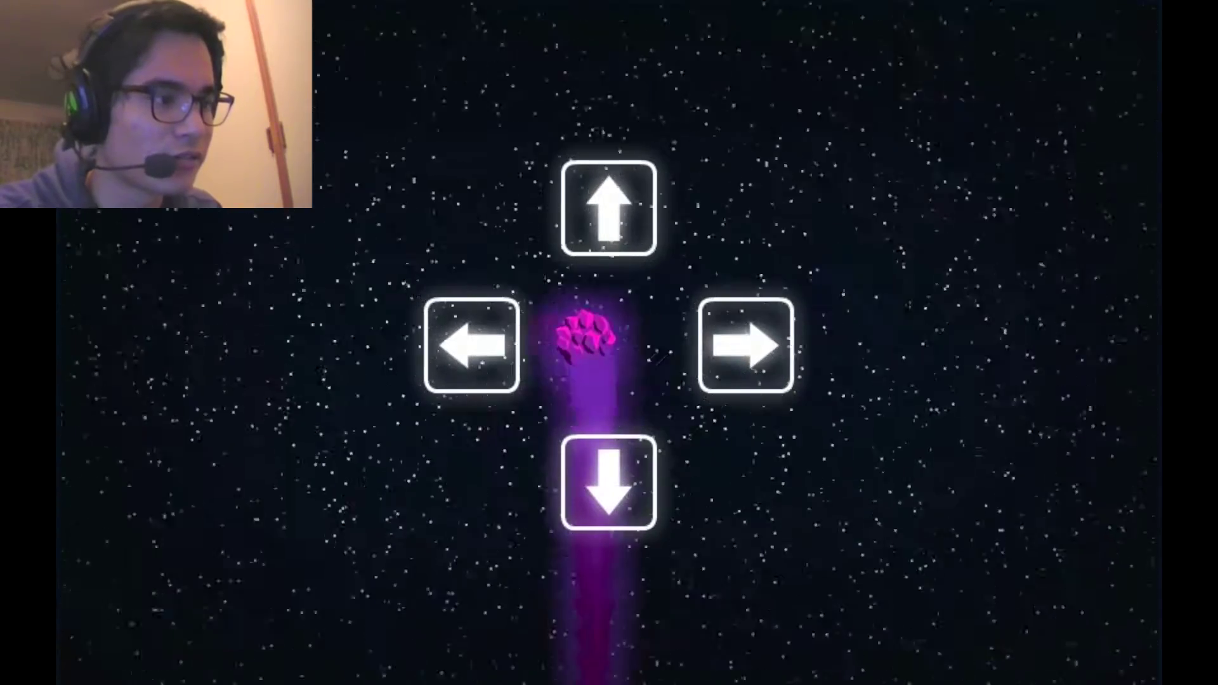
key(Right)
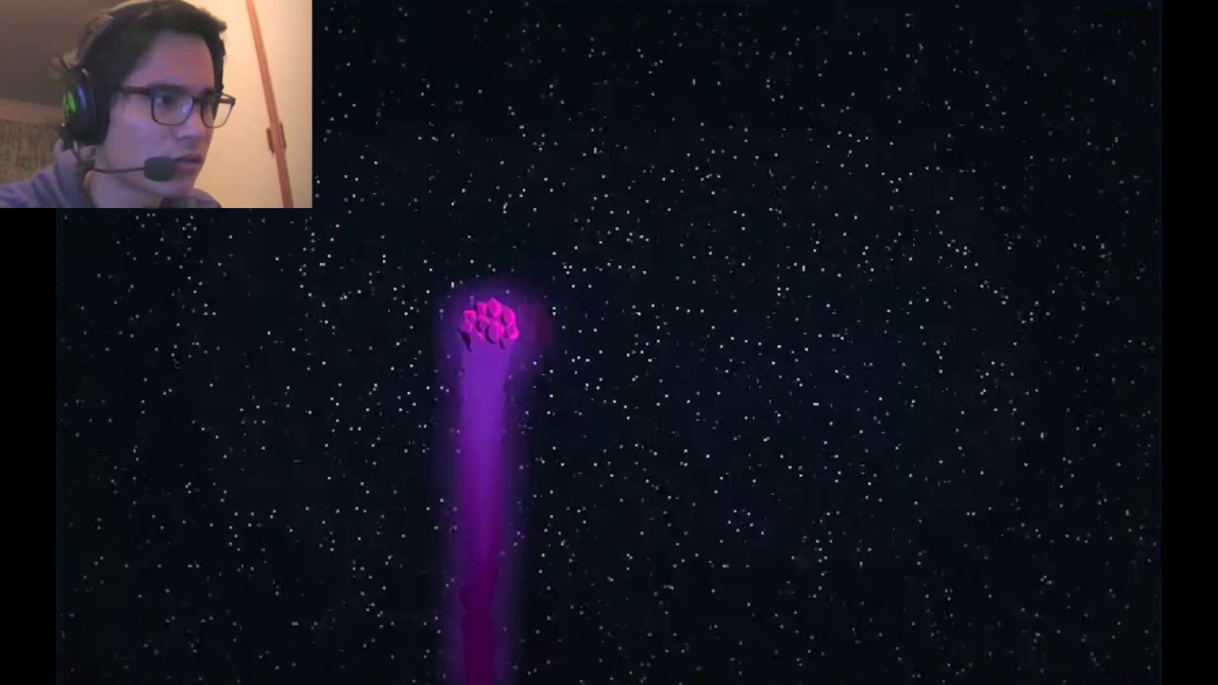
key(Right)
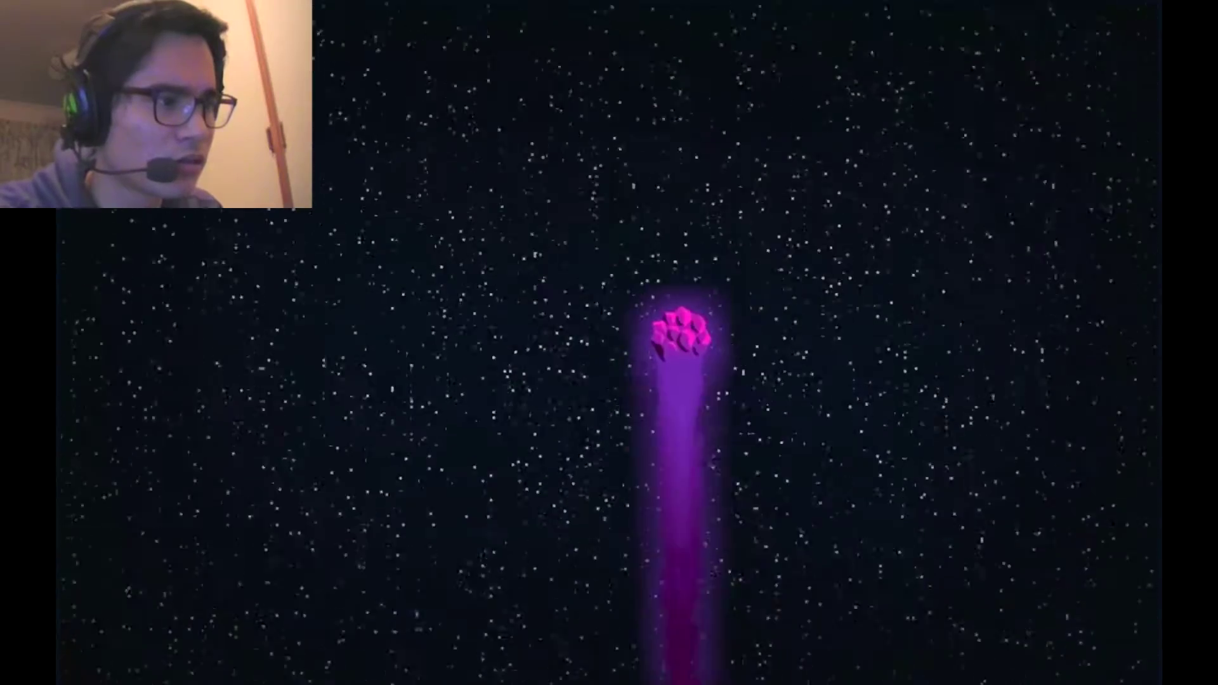
key(Left)
key(Right)
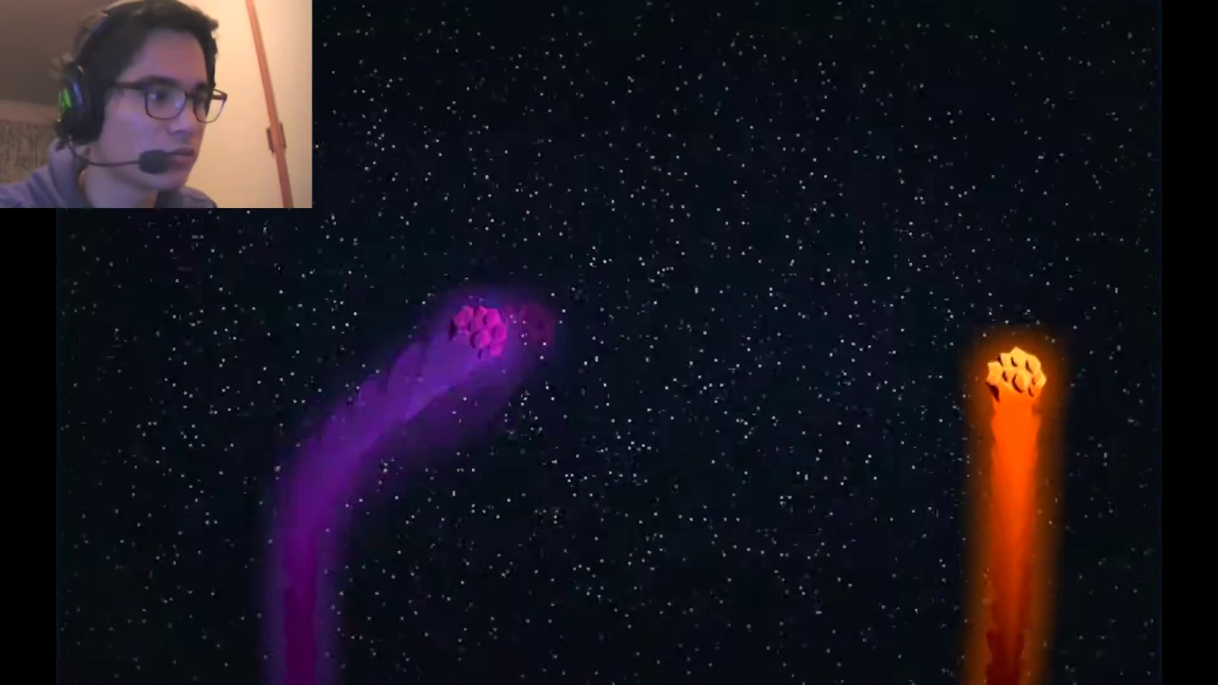
key(Right)
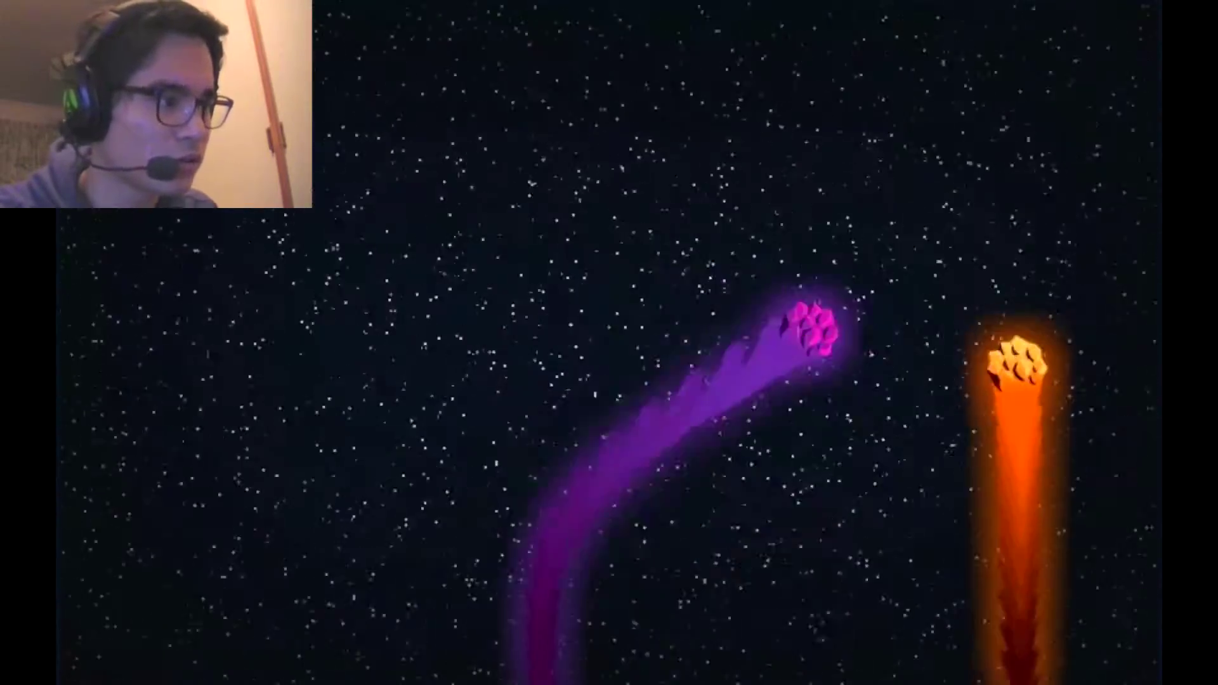
key(Left)
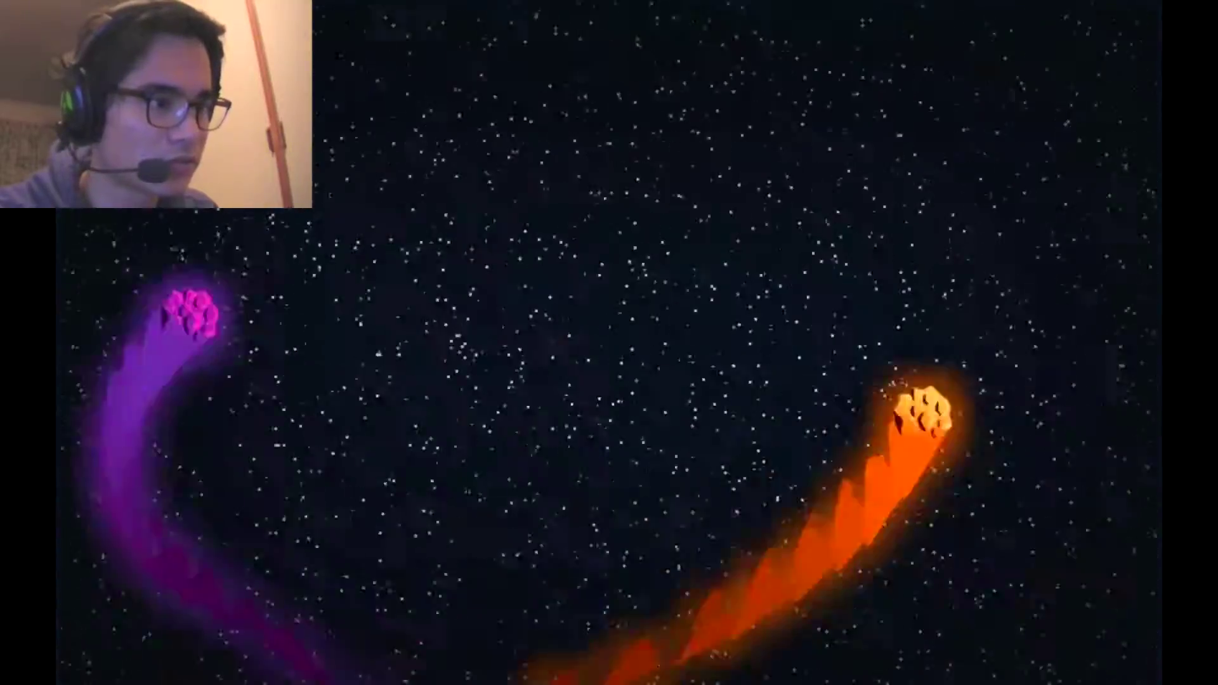